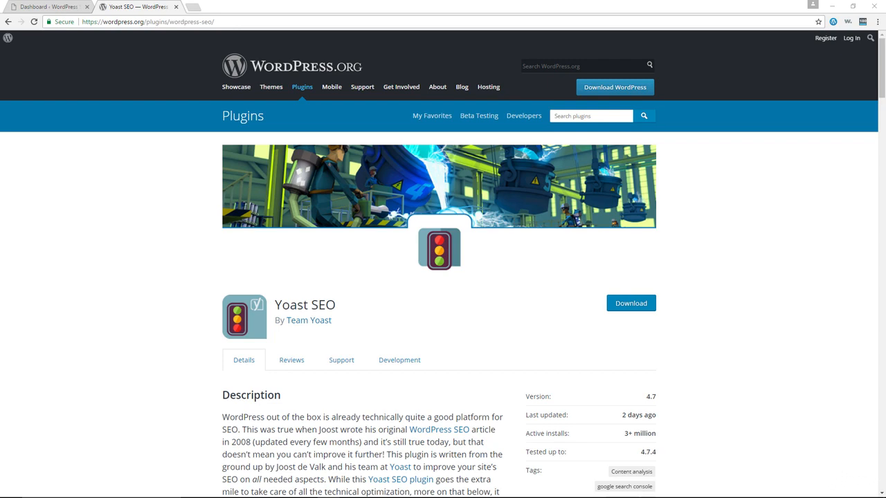
Step: Review the active installs and ratings on the Yoast SEO plugin page
scroll(696, 300, "down", 2)
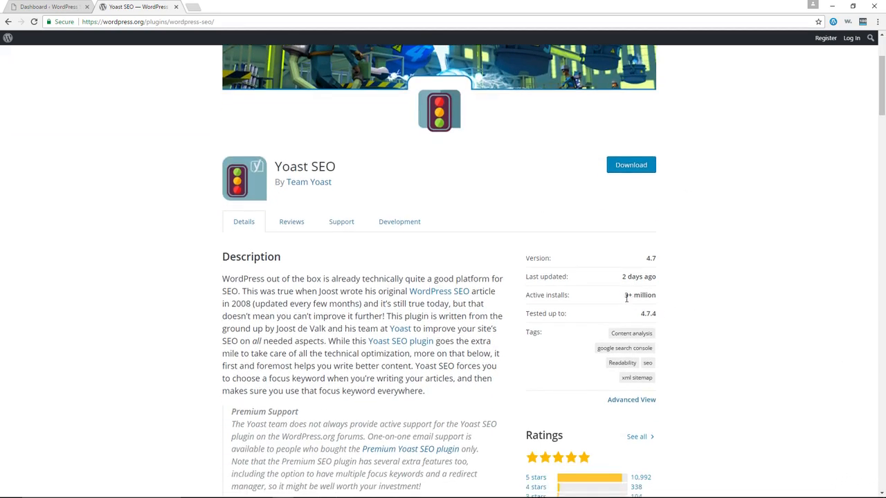
left_click_drag(625, 295, 656, 298)
scroll(717, 301, "down", 1)
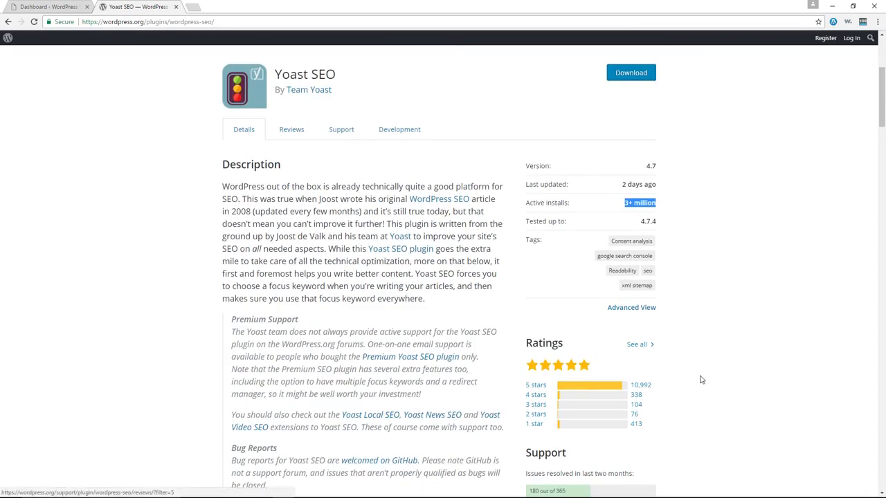
scroll(700, 378, "up", 3)
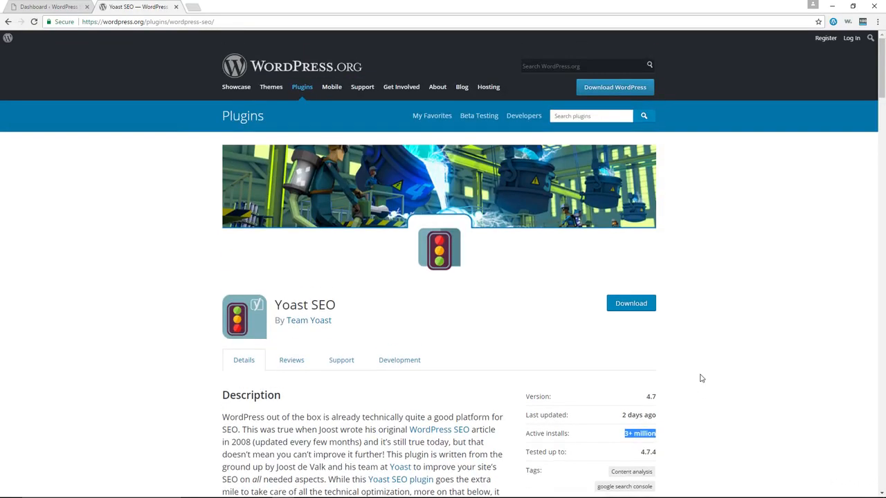
scroll(699, 378, "down", 1)
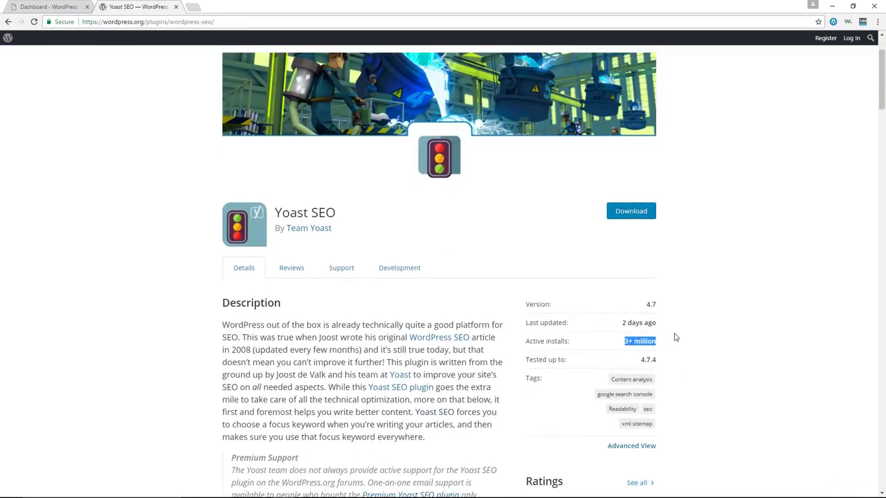
scroll(675, 336, "up", 1)
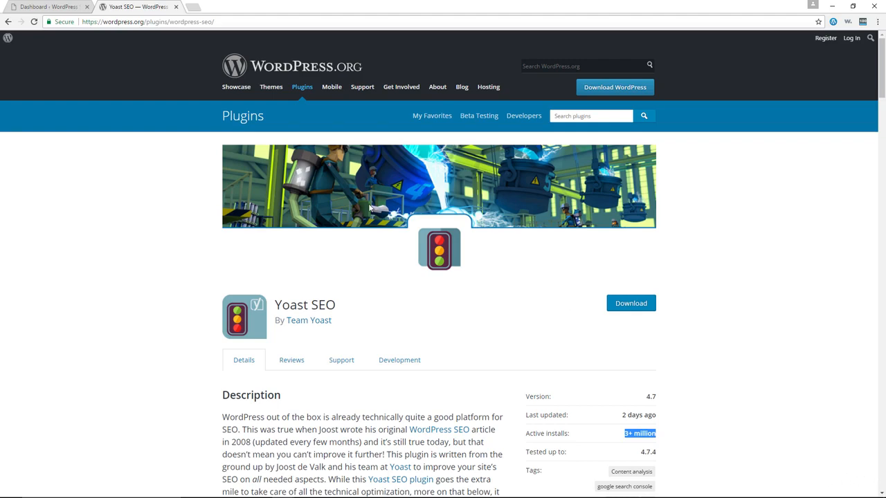
Step: Switch to the WordPress admin site and start the Yoast SEO configuration wizard from the plugin's dashboard
left_click(56, 7)
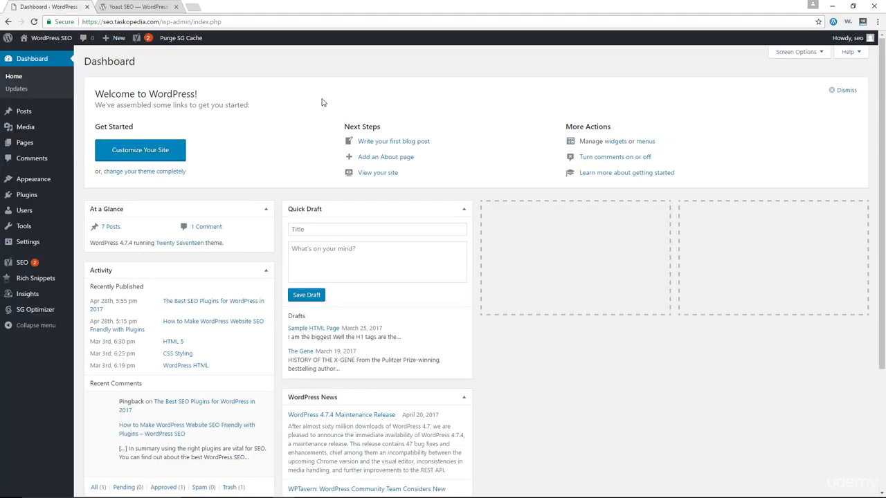
left_click(156, 11)
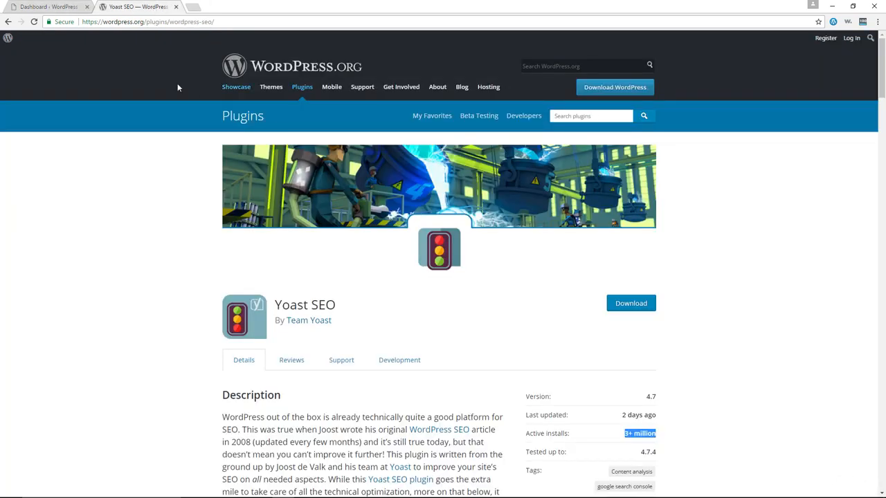
left_click(51, 7)
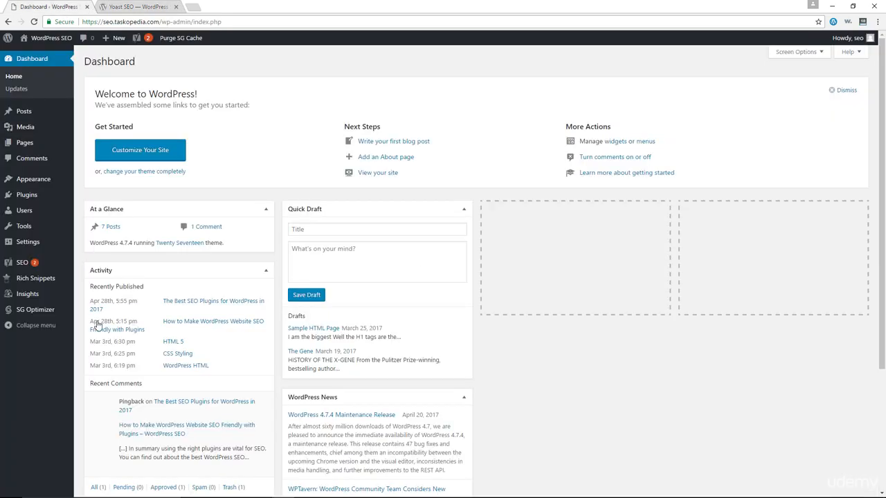
mouse_move(38, 267)
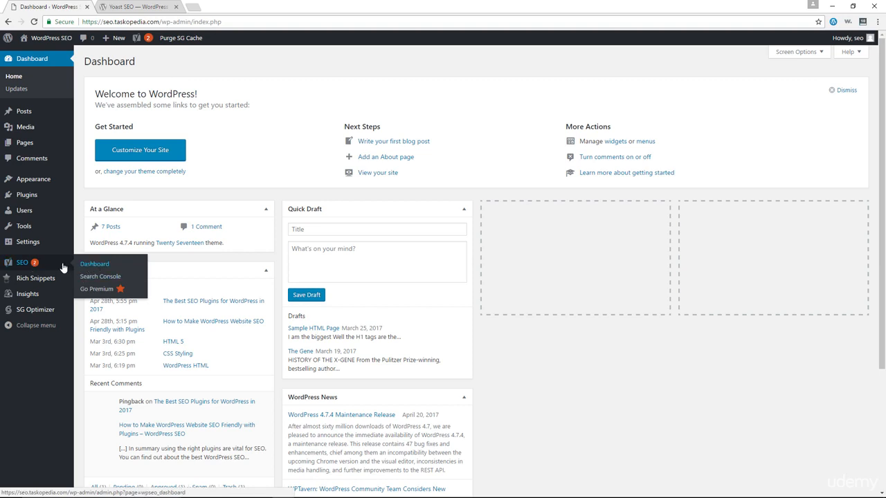
left_click(83, 267)
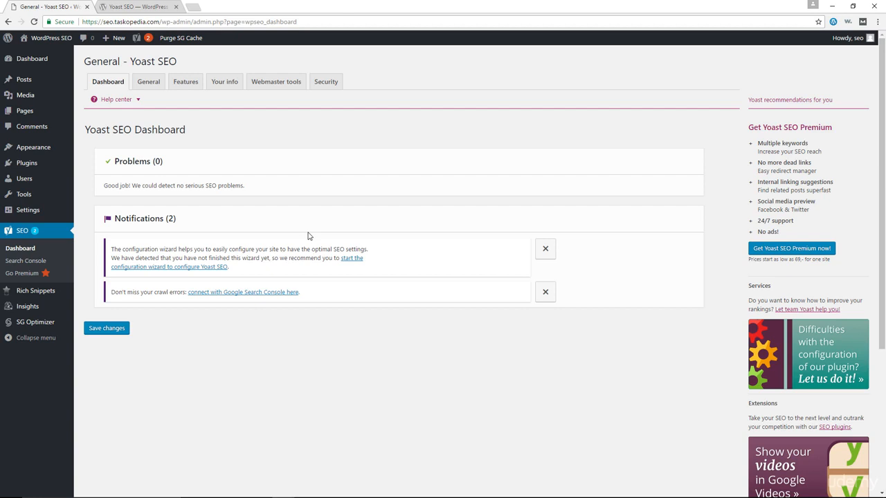
left_click(182, 269)
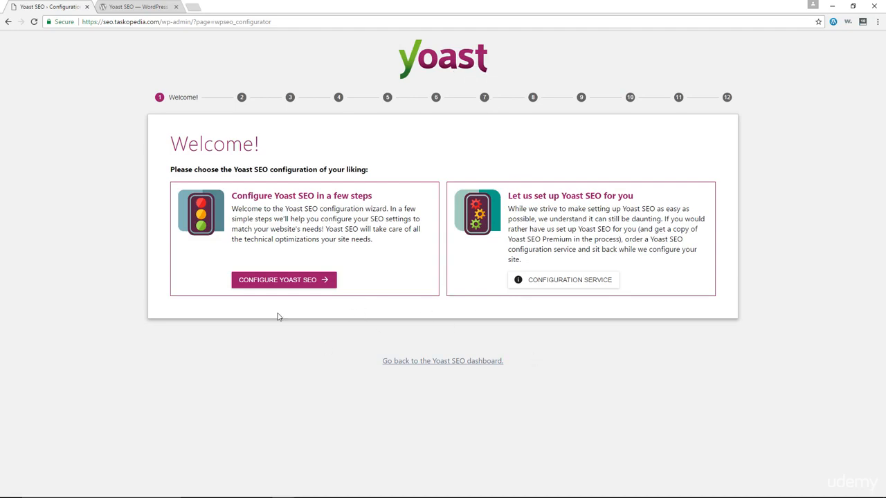
left_click(299, 285)
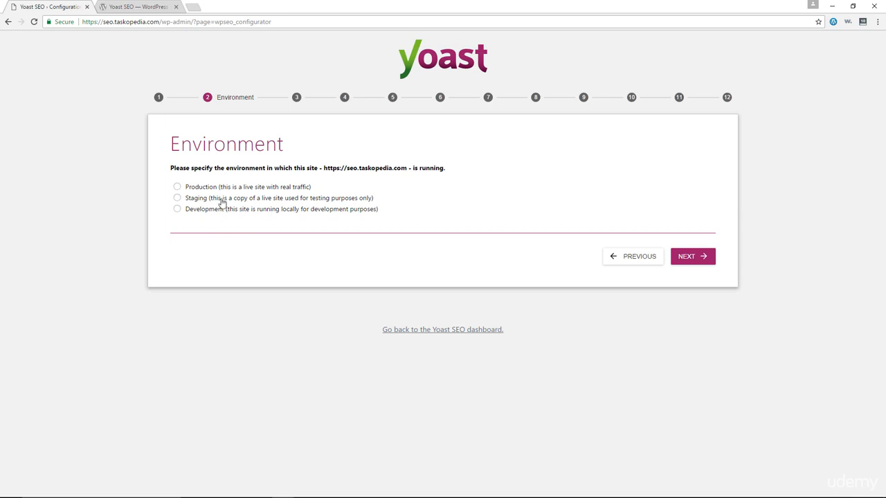
Step: Set the site environment to Production and the site type to Blog in the wizard
left_click(195, 191)
left_click(689, 257)
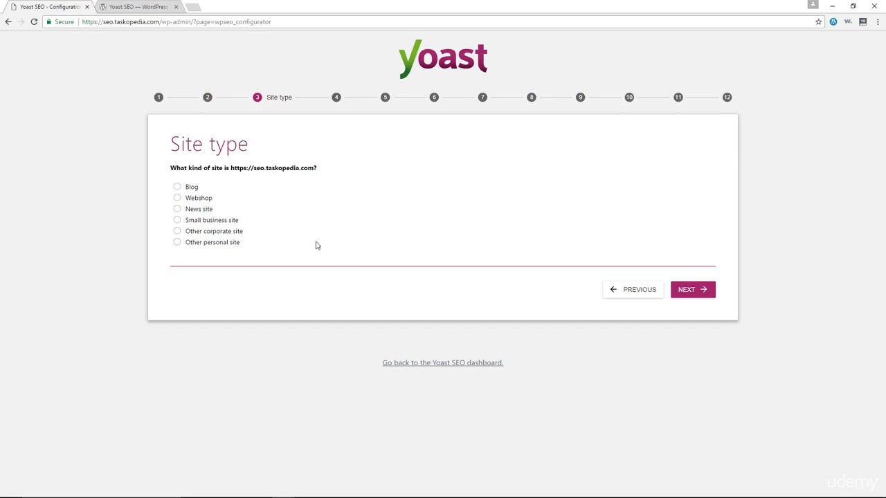
left_click(191, 187)
left_click(697, 296)
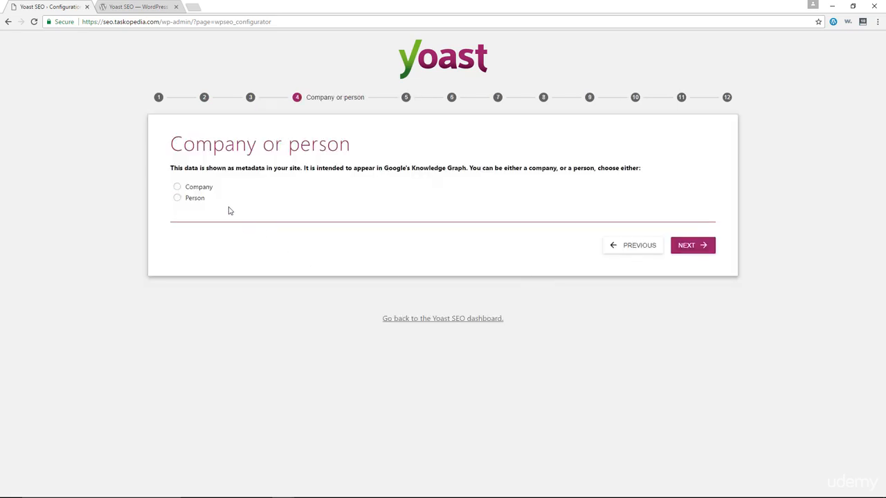
Step: Choose Person for the site's metadata, enter the person's name, and continue to the social profiles
left_click(190, 201)
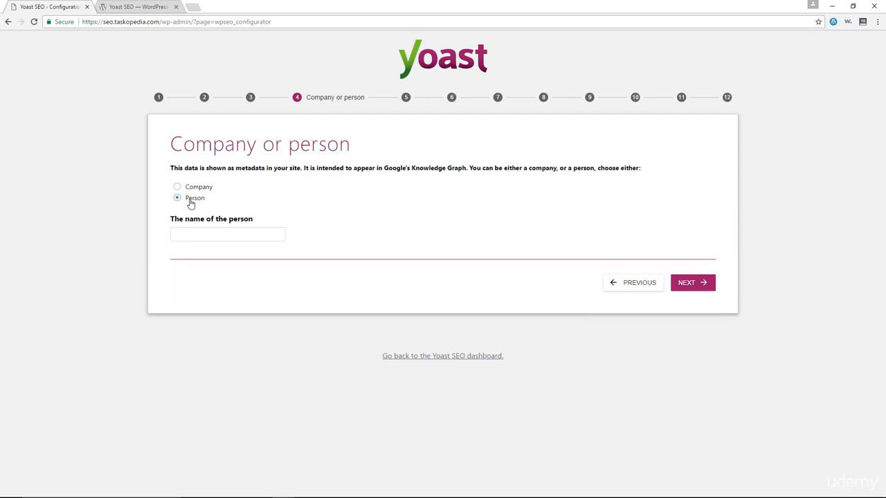
left_click(236, 229)
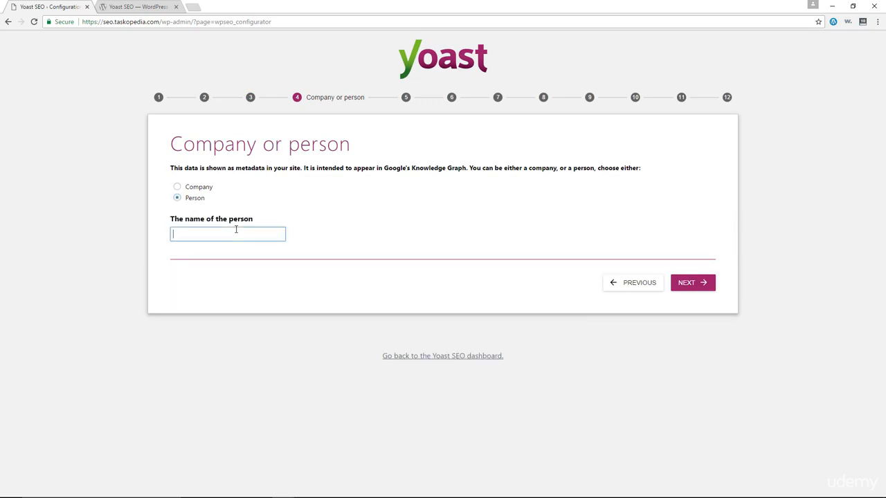
type("Alex")
left_click(692, 284)
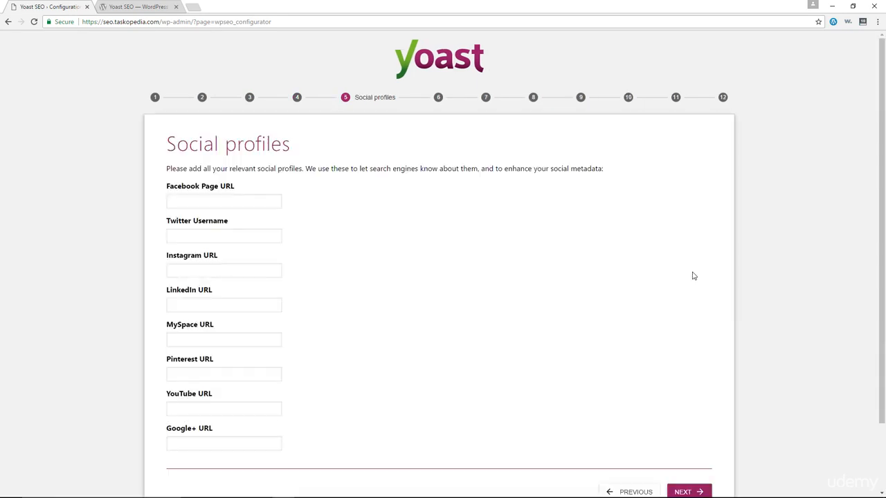
Step: Leave the social profiles blank and accept the default post type visibility and multiple authors settings
scroll(387, 208, "down", 1)
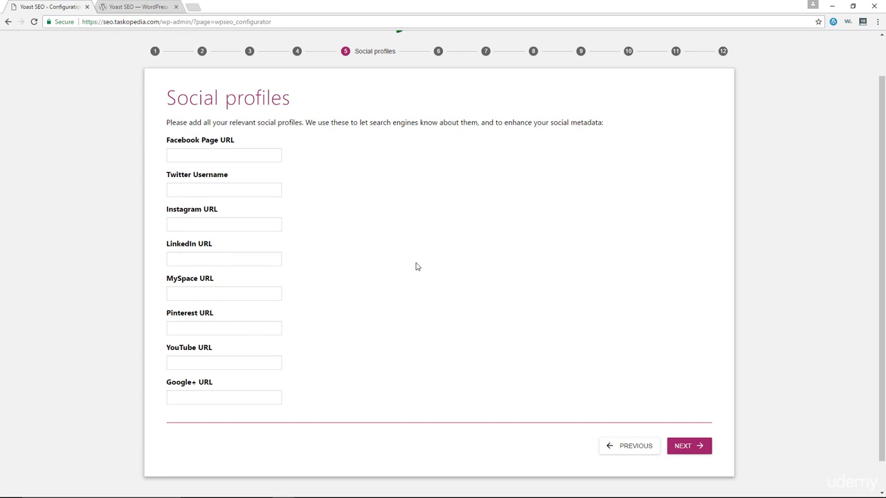
left_click(689, 448)
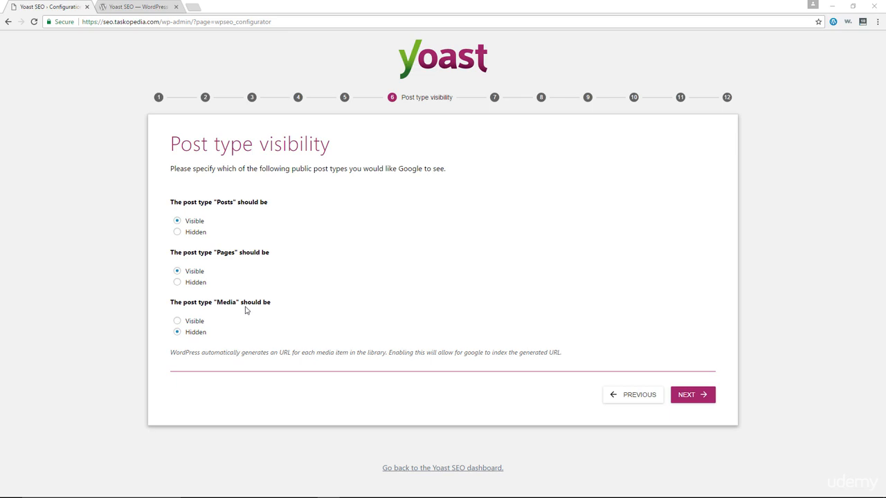
left_click(691, 396)
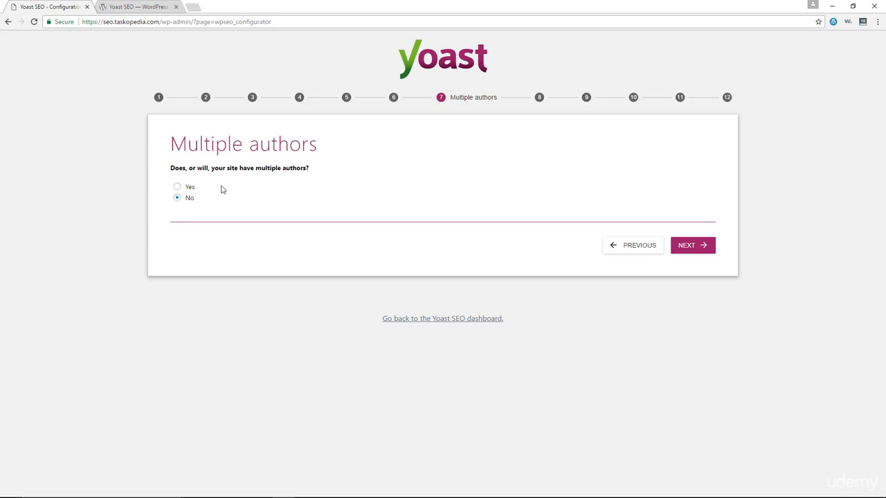
left_click(690, 253)
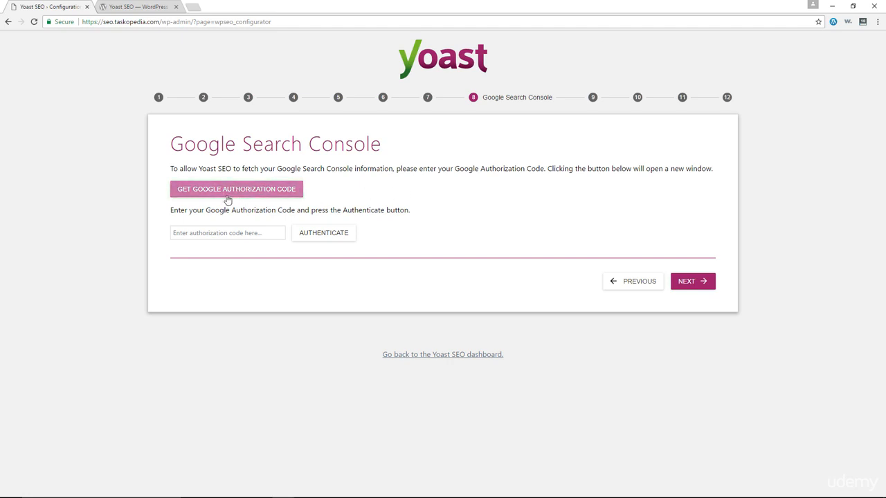
Step: Request a Google authorization code, allow Yoast SEO access to the Search Console data, and copy the code
left_click(278, 192)
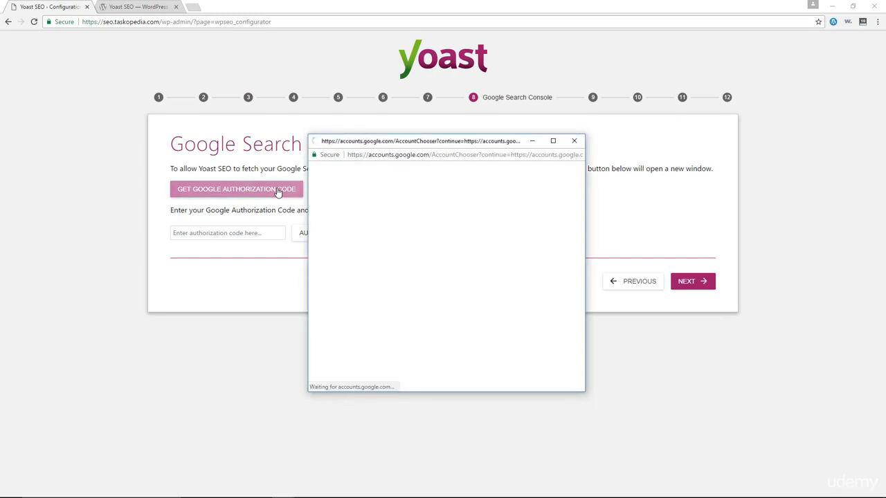
left_click(443, 240)
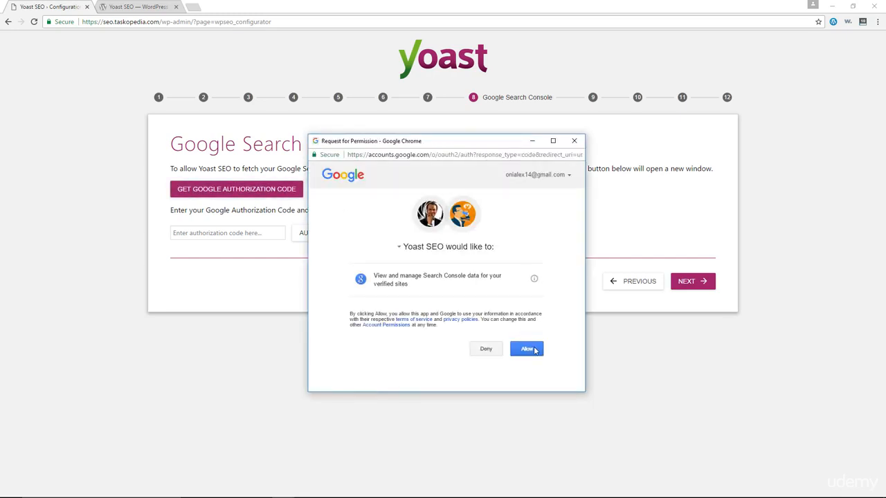
left_click(533, 350)
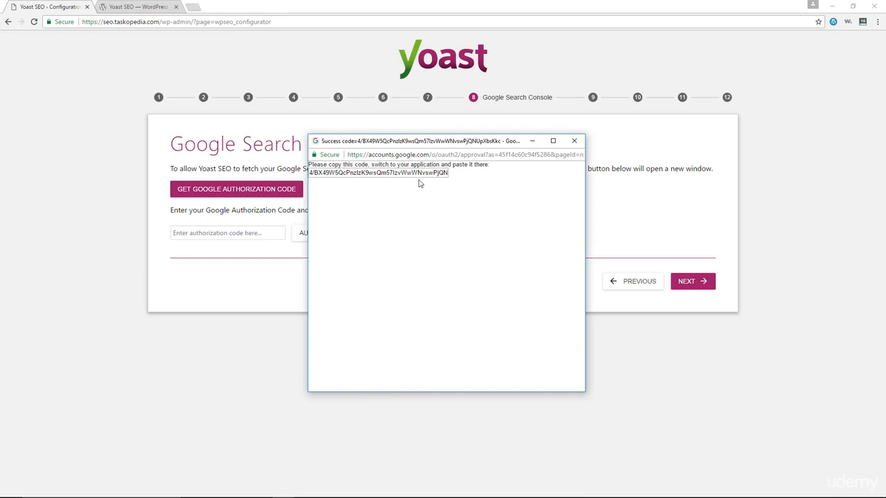
triple_click(367, 174)
right_click(380, 174)
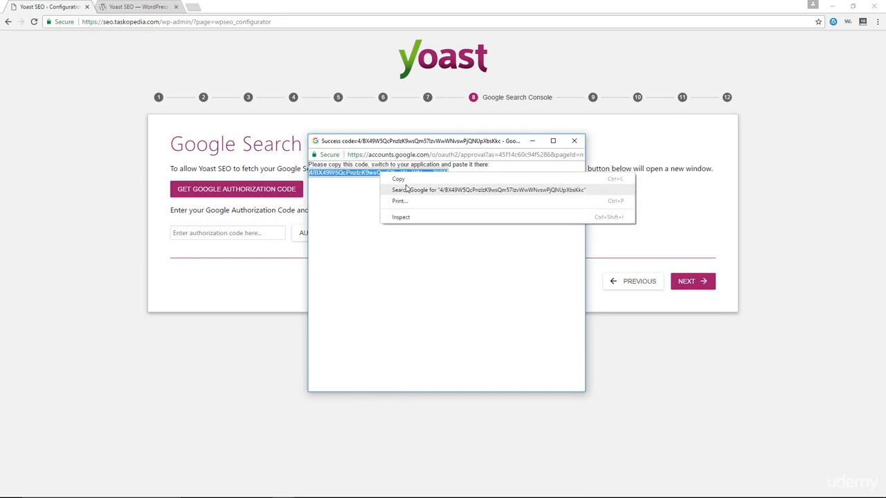
left_click(406, 185)
Step: Paste the Google authorization code, authenticate, and accept the preselected Search Console profile
left_click(191, 233)
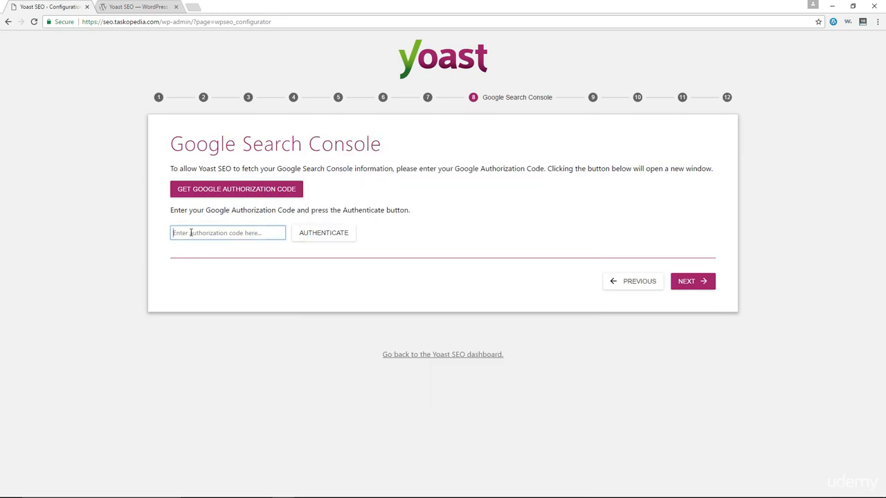
right_click(190, 233)
left_click(223, 289)
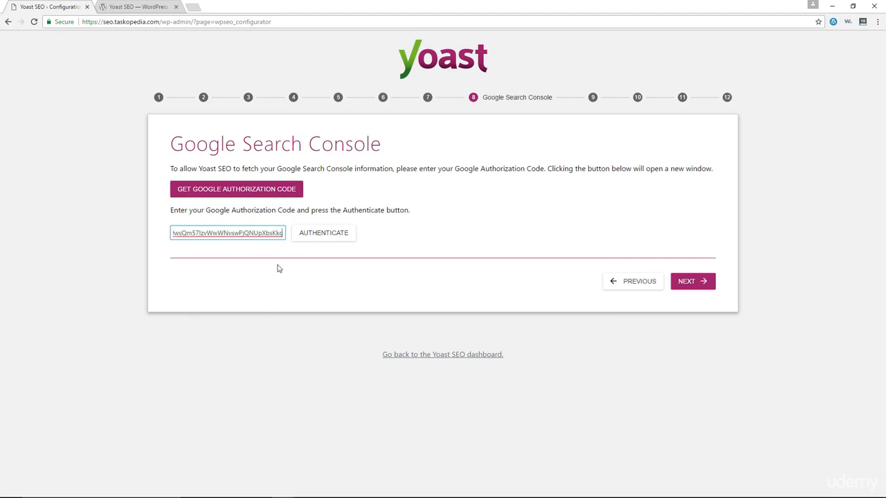
left_click(323, 236)
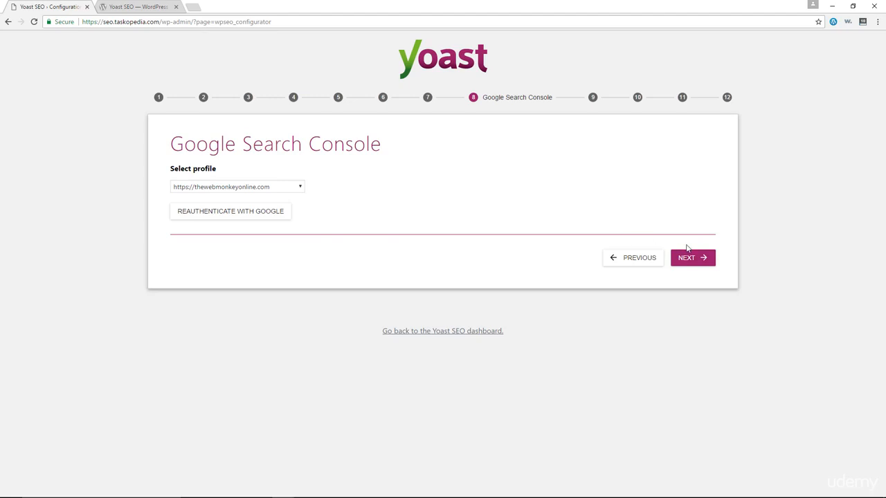
left_click(688, 258)
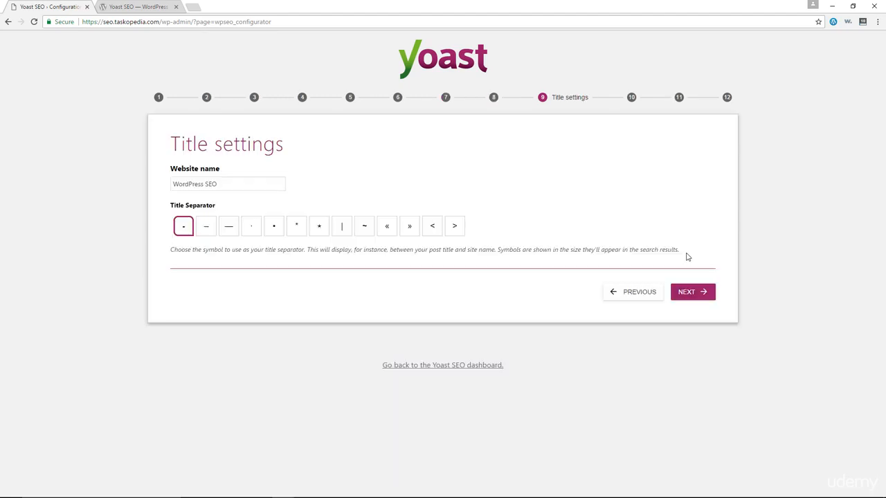
Step: Accept the website name WordPress SEO with the hyphen title separator, and skip the newsletter sign-up
left_click(225, 184)
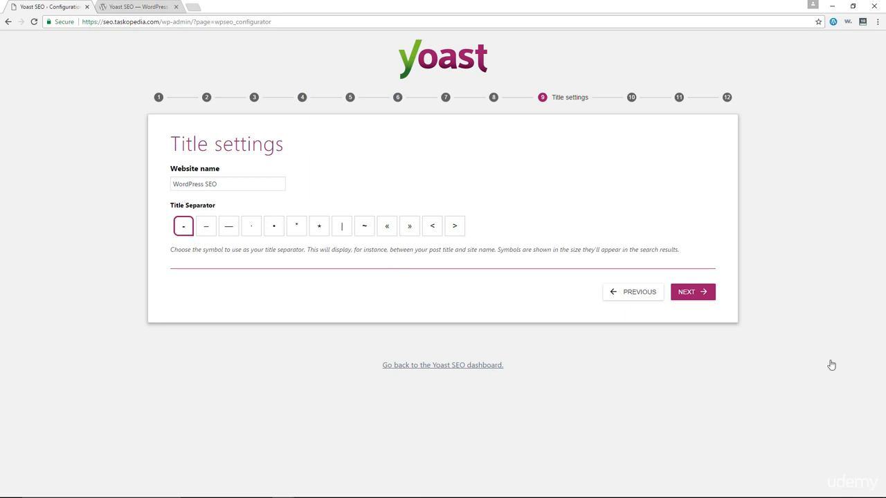
left_click(692, 296)
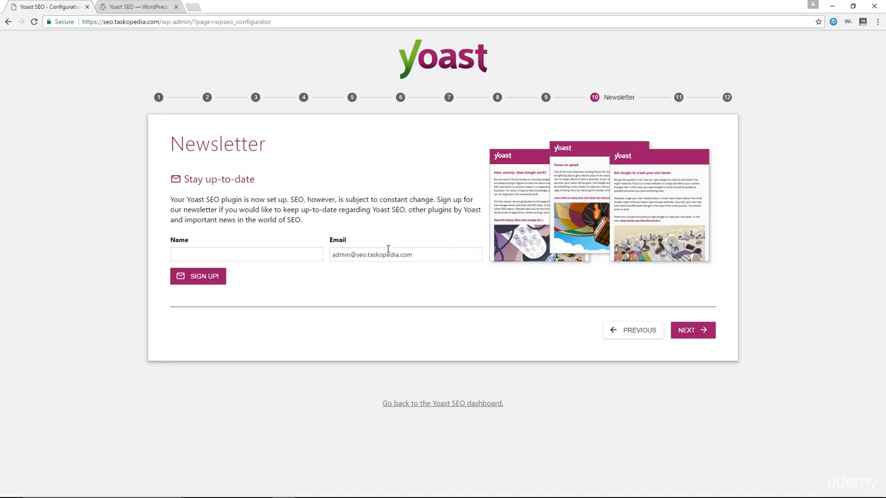
left_click(692, 332)
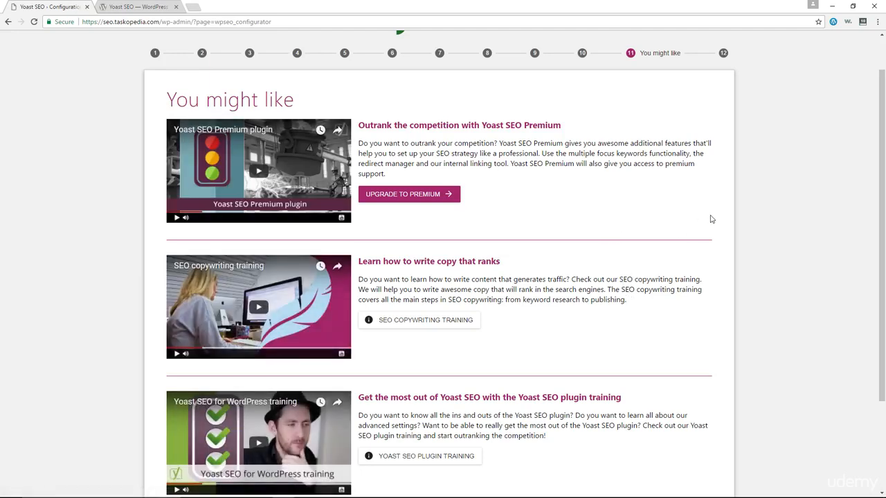
Step: Look through the recommended Yoast products and trainings, then finish and close the configuration wizard
scroll(706, 215, "down", 3)
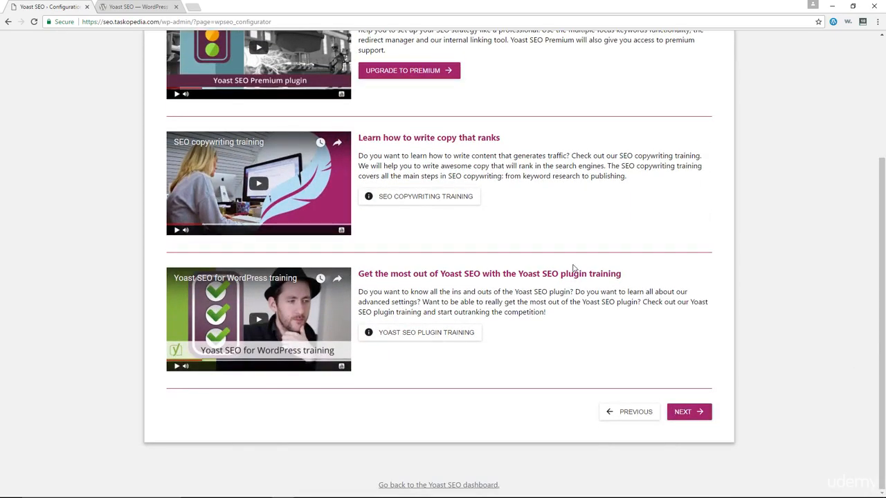
scroll(573, 268, "up", 2)
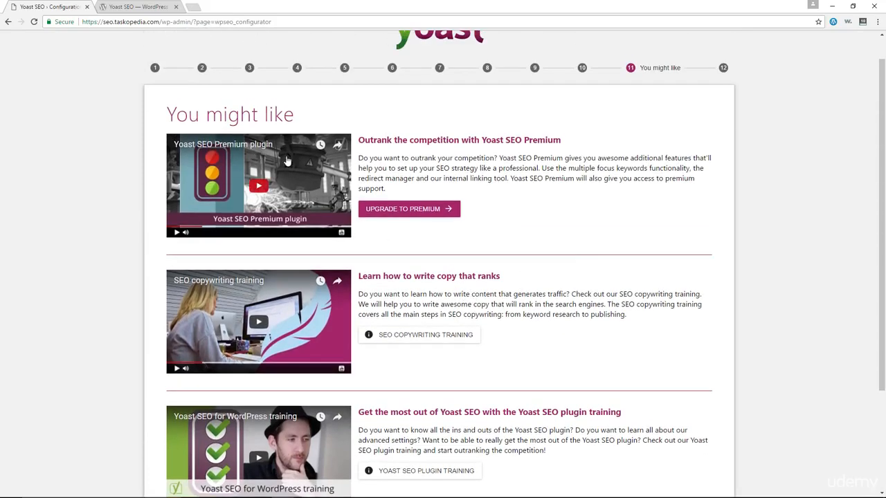
scroll(586, 239, "down", 2)
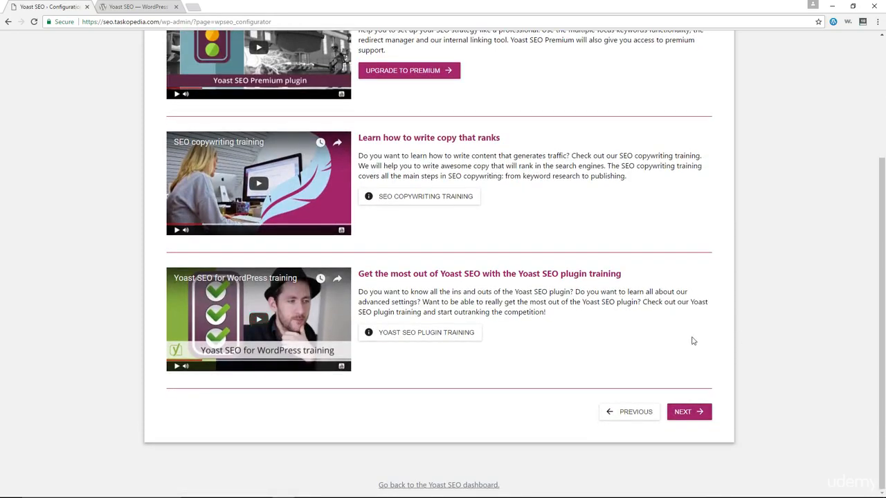
left_click(688, 413)
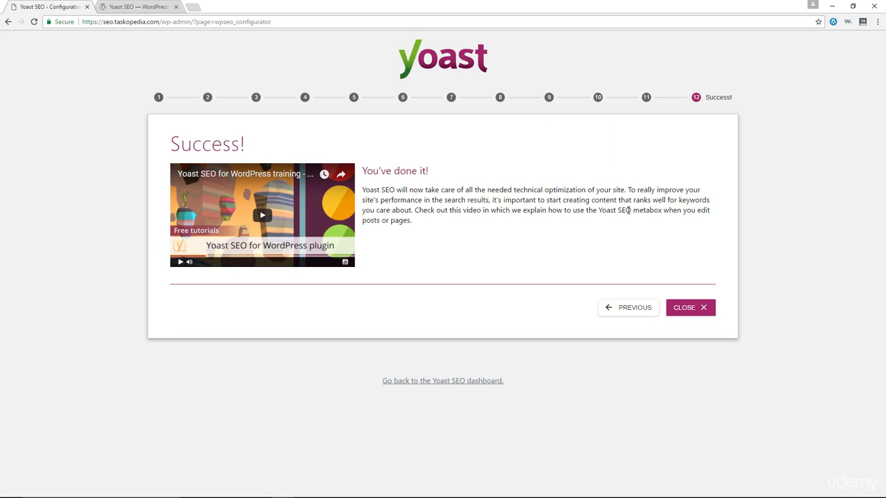
left_click(697, 311)
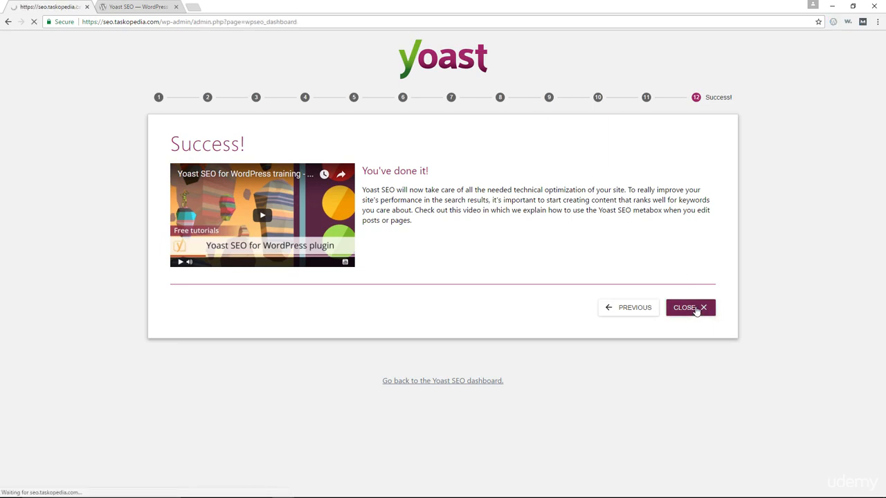